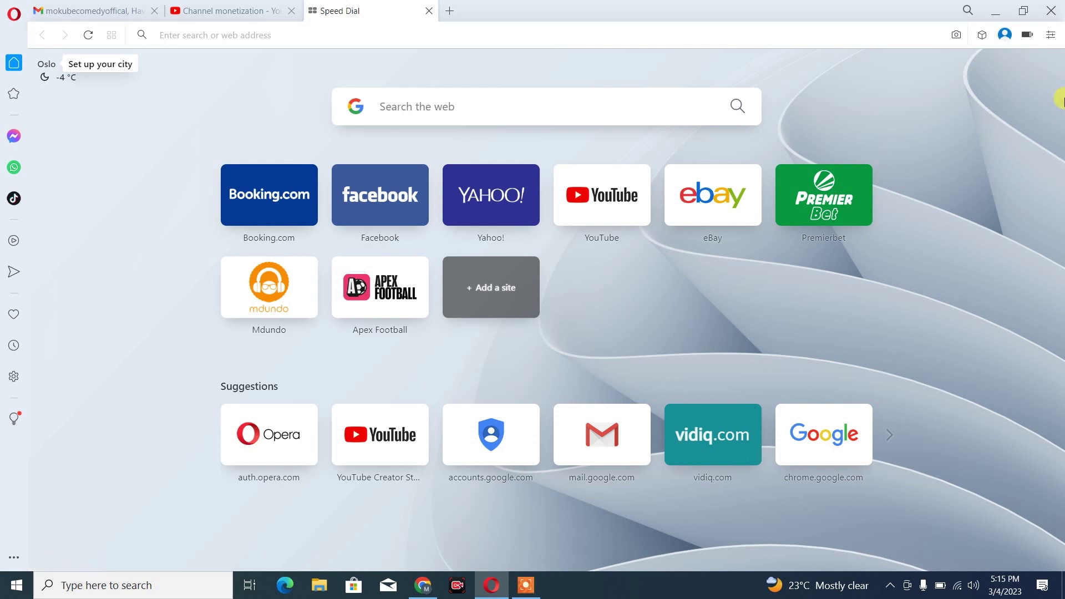
From full browser settings, expand Advanced and go to Autofill > Password Manager.
left_click(1050, 37)
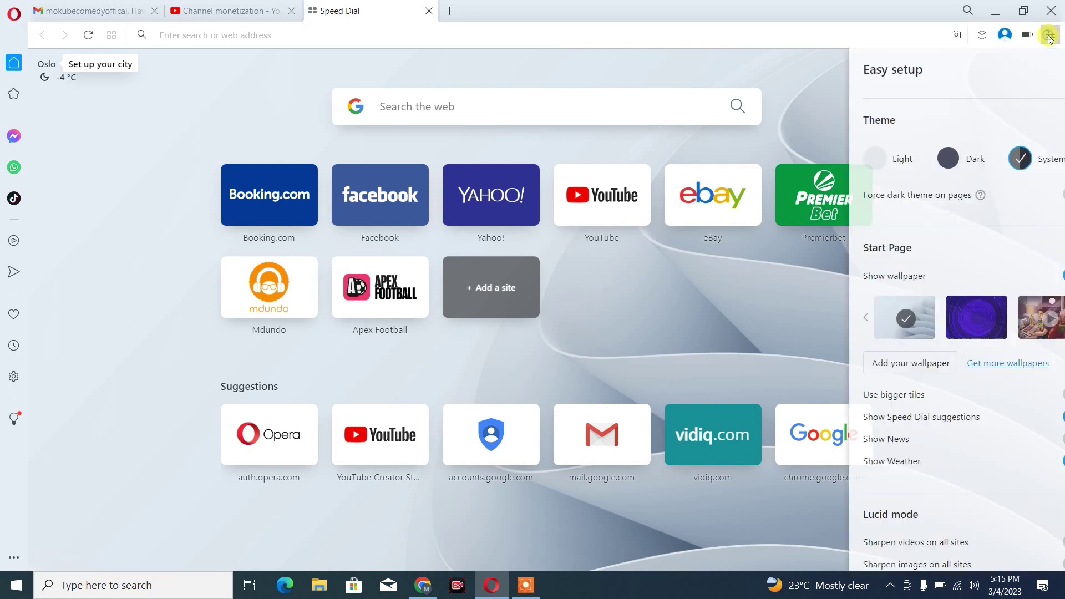
scroll(956, 416, "down", 6)
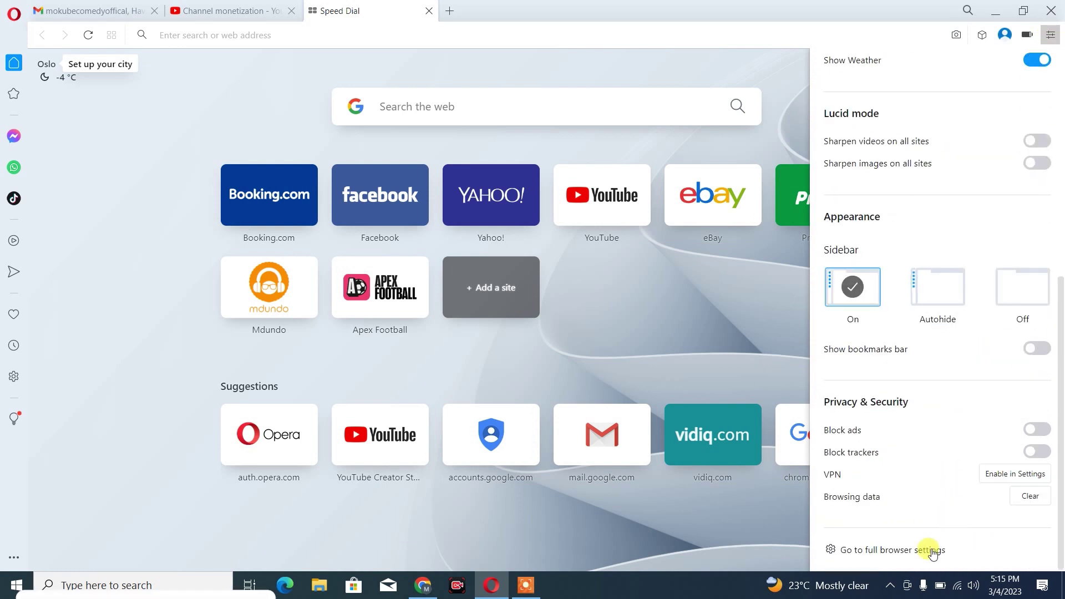
left_click(899, 551)
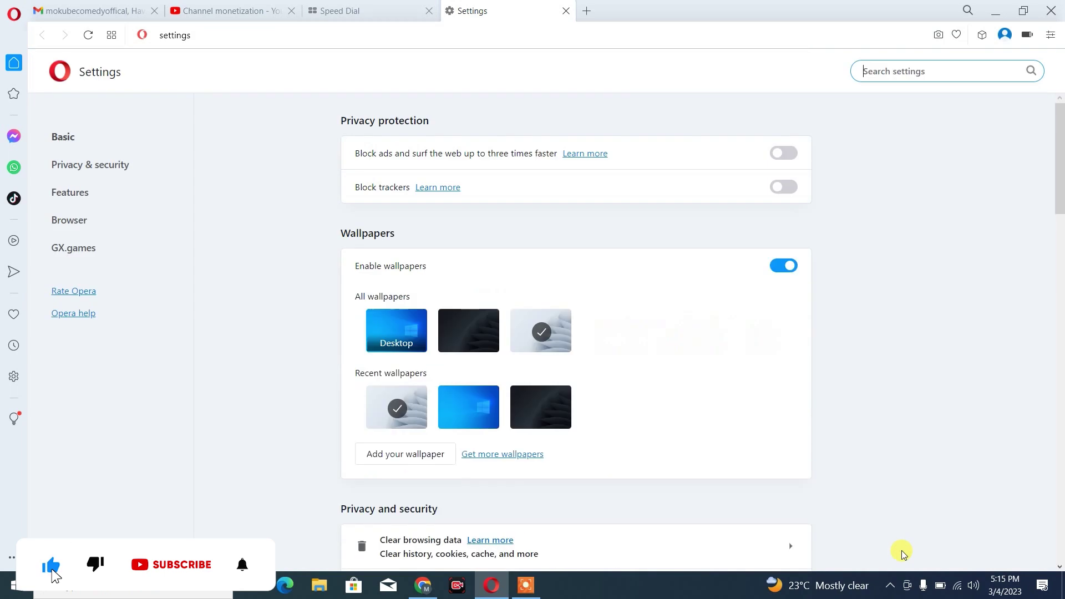
left_click_drag(1059, 178, 1059, 560)
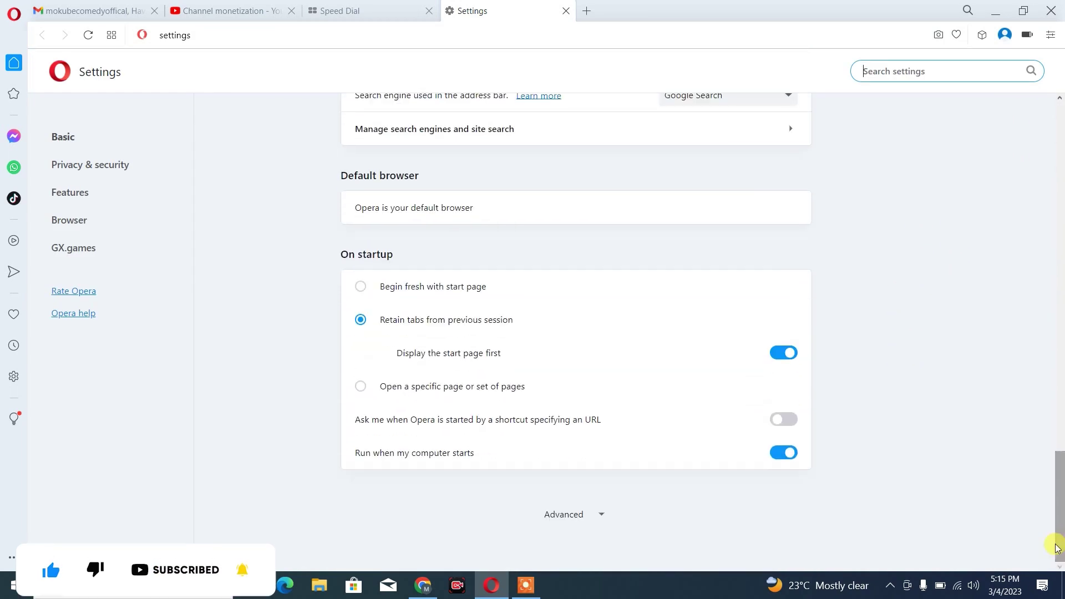
left_click(567, 517)
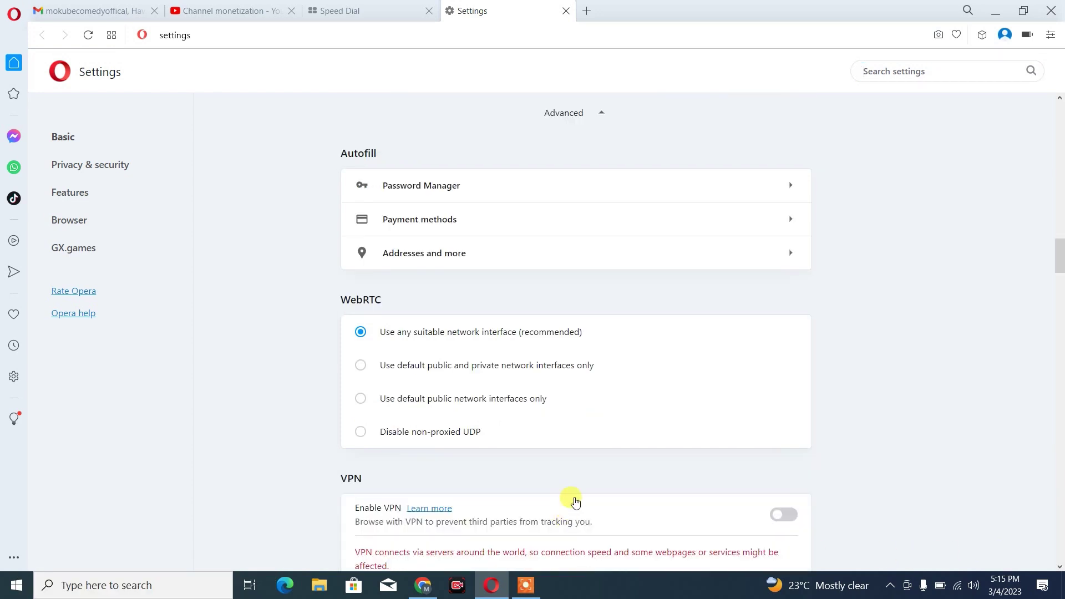
left_click(447, 185)
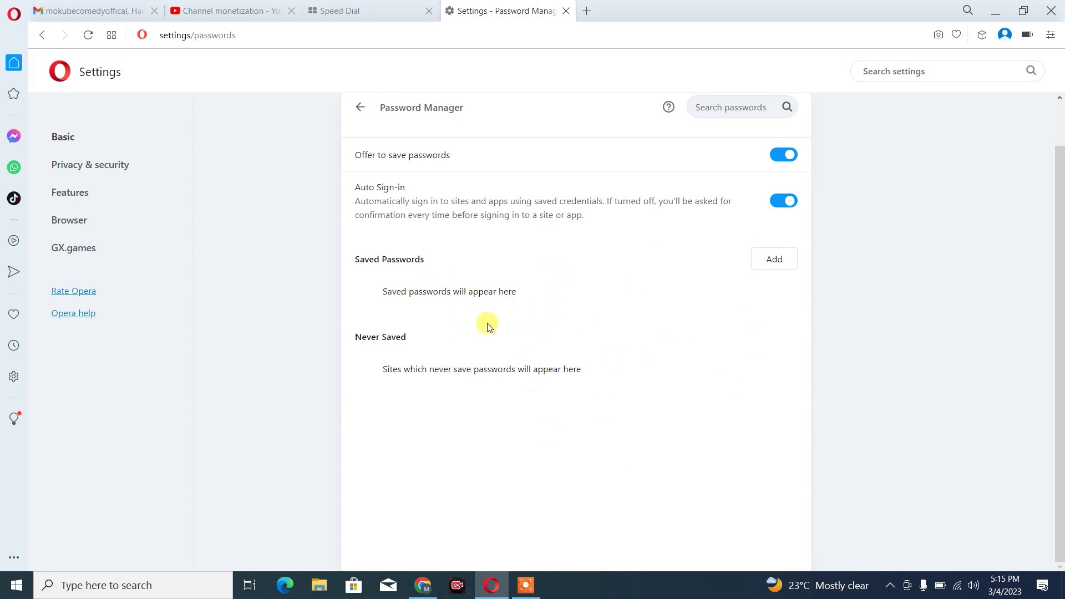
Load opera://flags in a new tab.
left_click(586, 11)
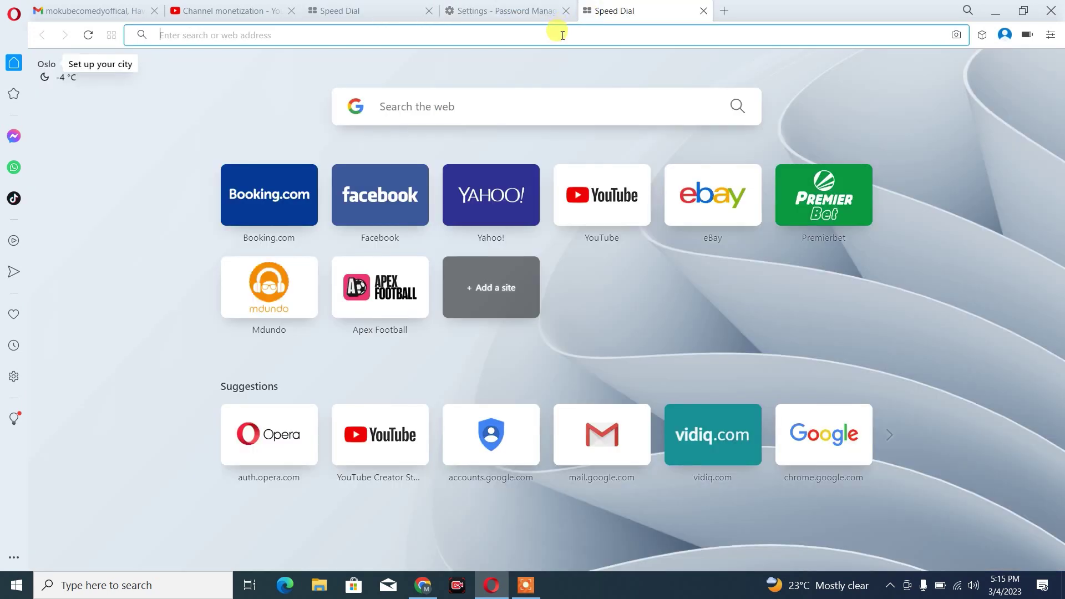
type("oper")
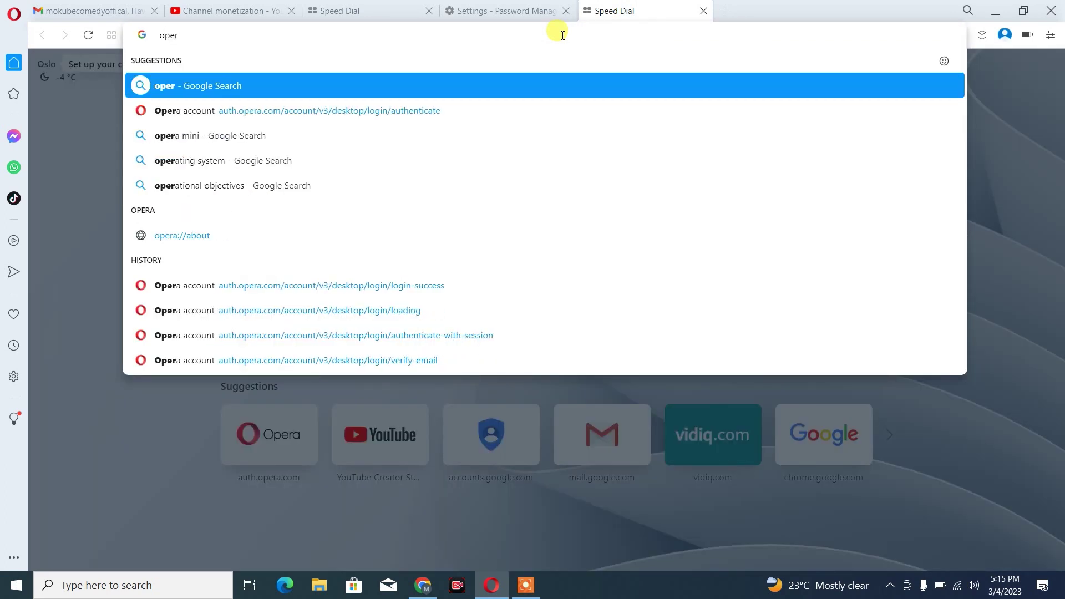
type("a")
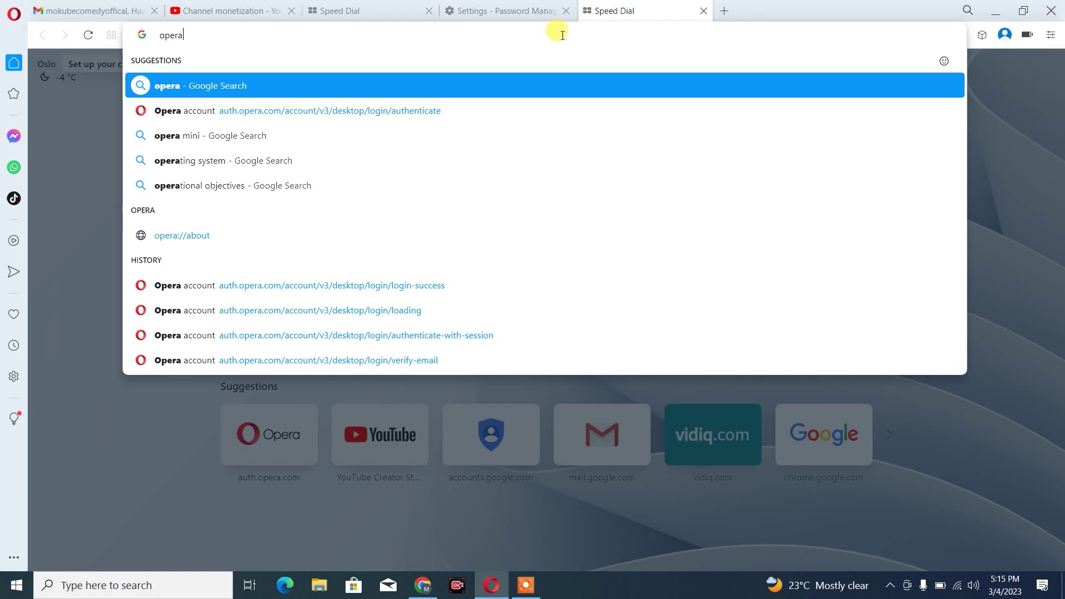
type(":")
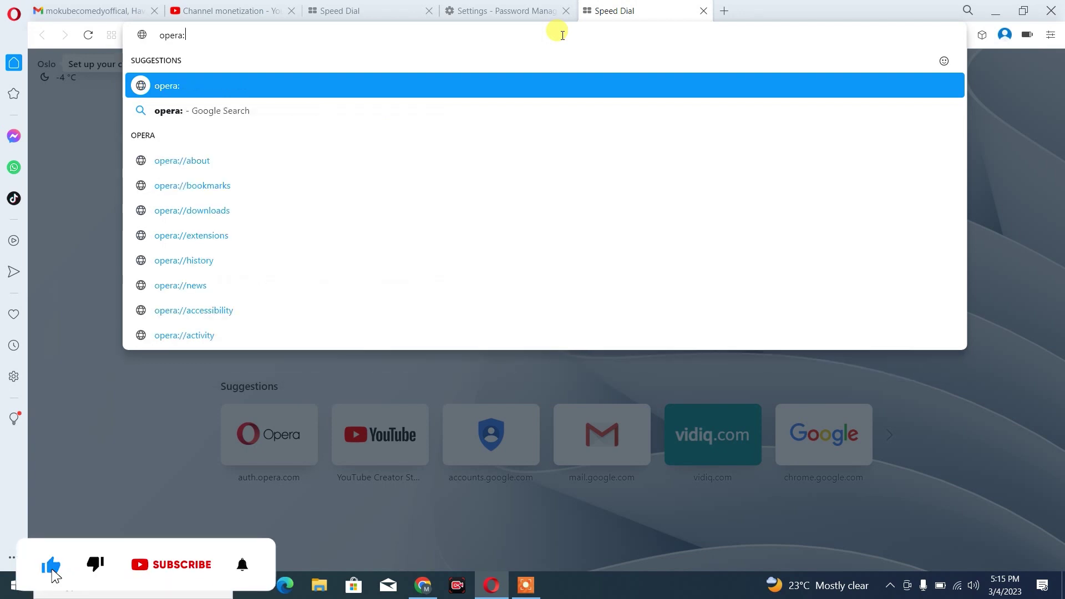
type("//")
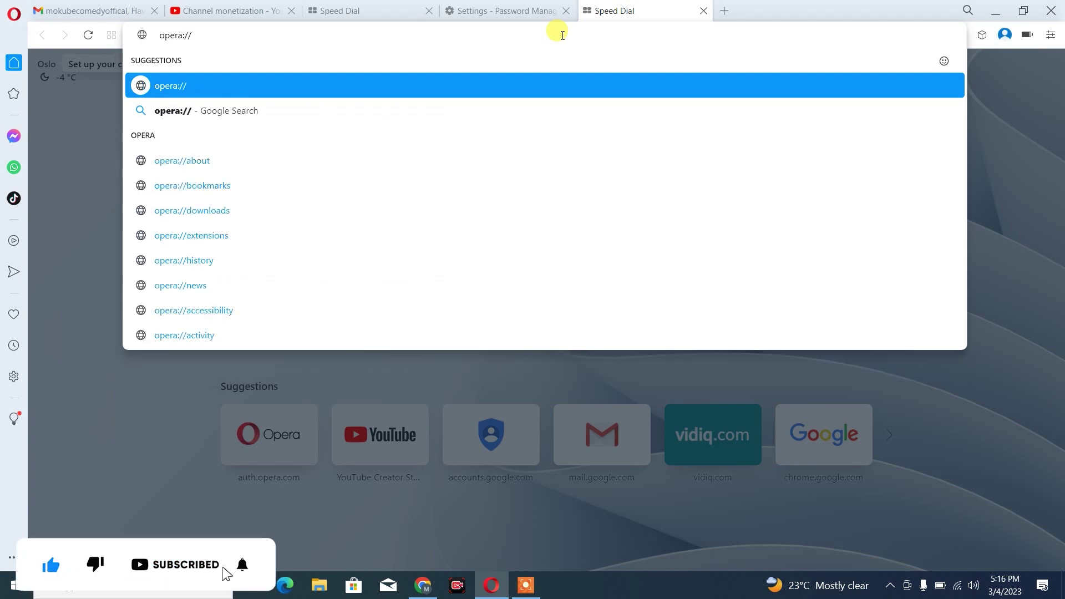
type("flags")
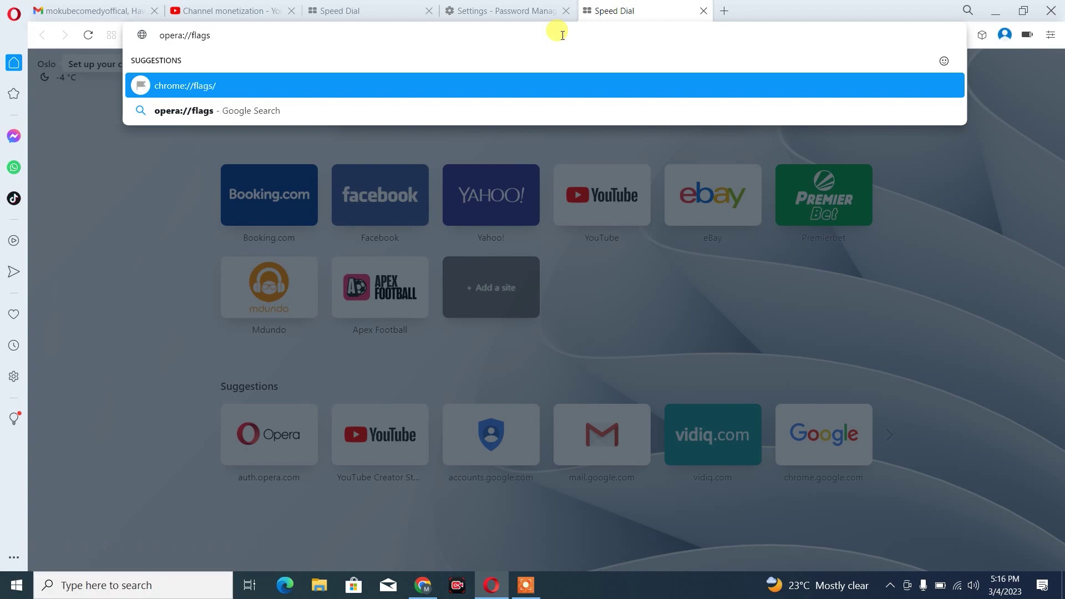
key("Return")
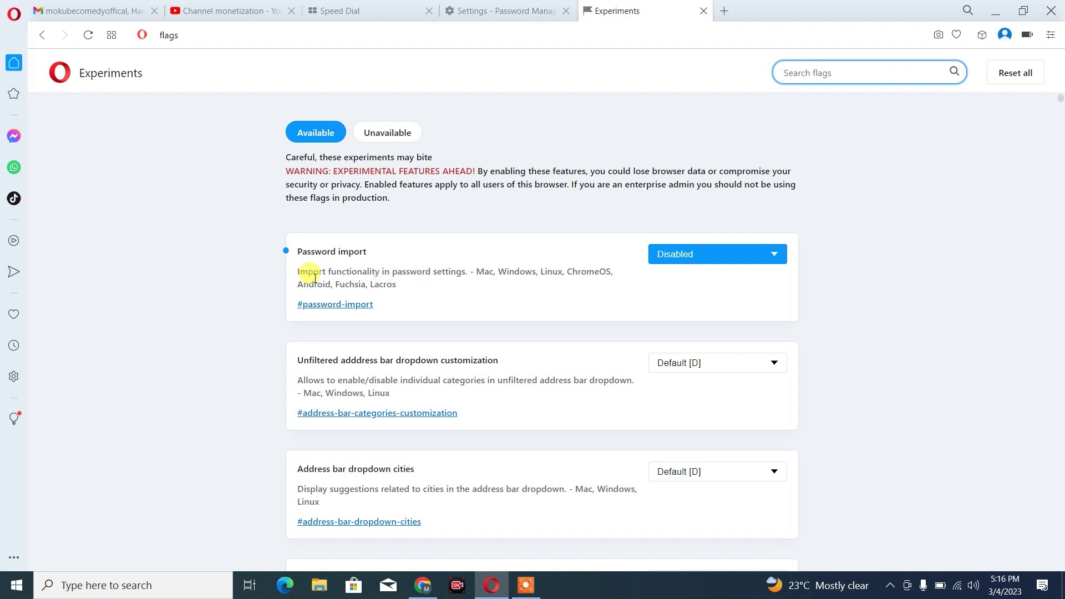
Set the Password import flag to Enabled and relaunch Opera to apply it.
scroll(490, 288, "down", 1)
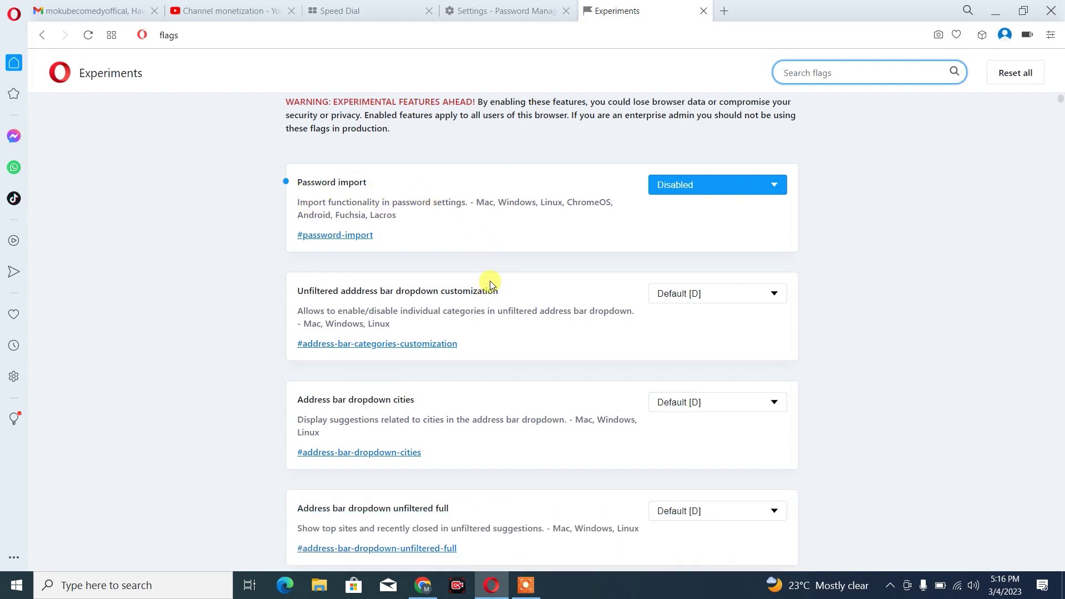
scroll(490, 280, "up", 1)
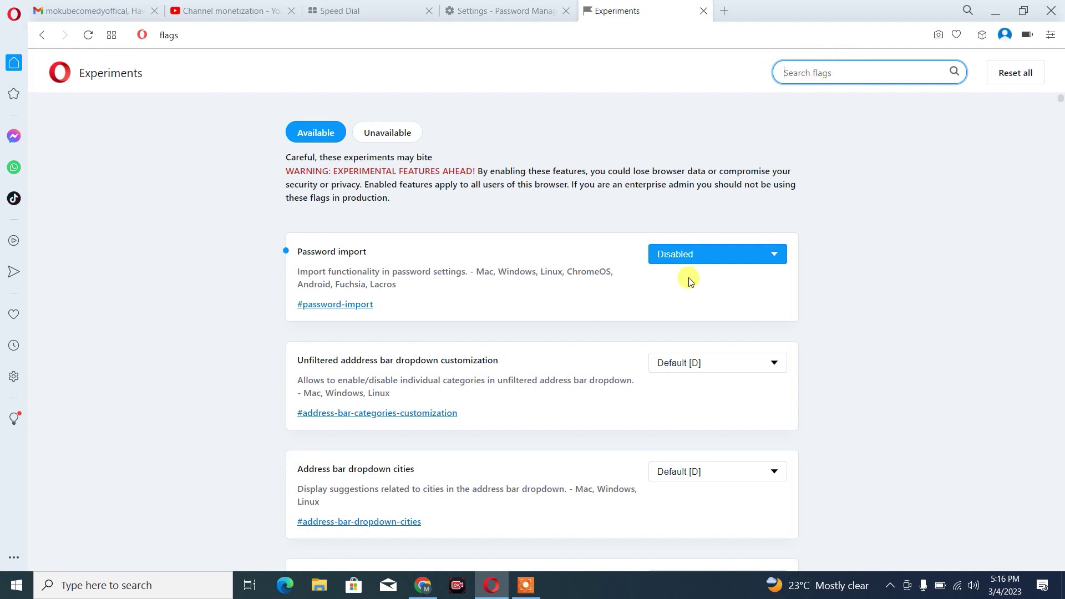
left_click(683, 255)
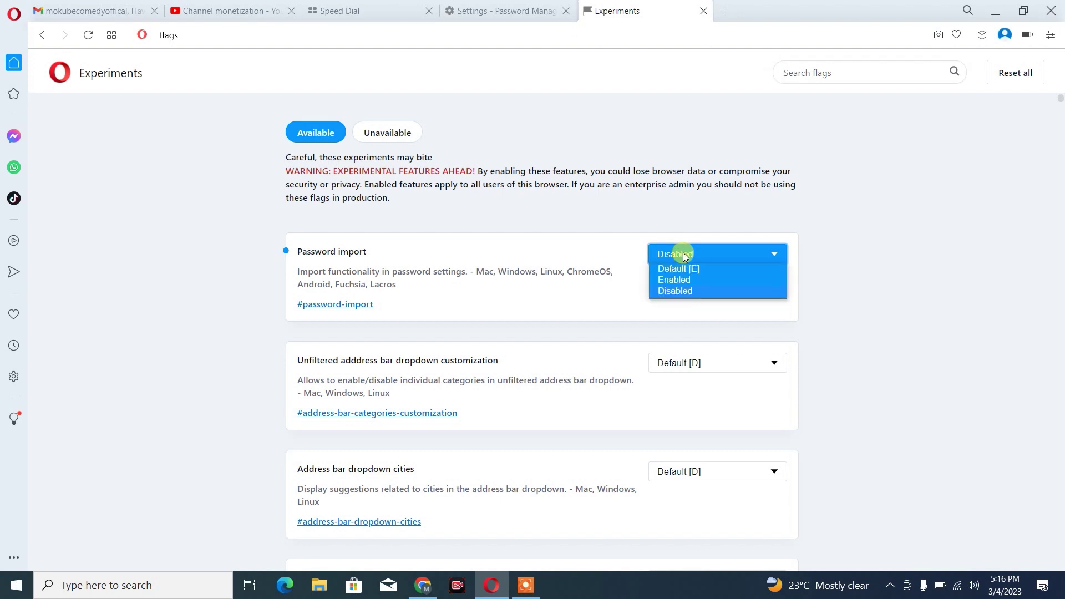
left_click(676, 281)
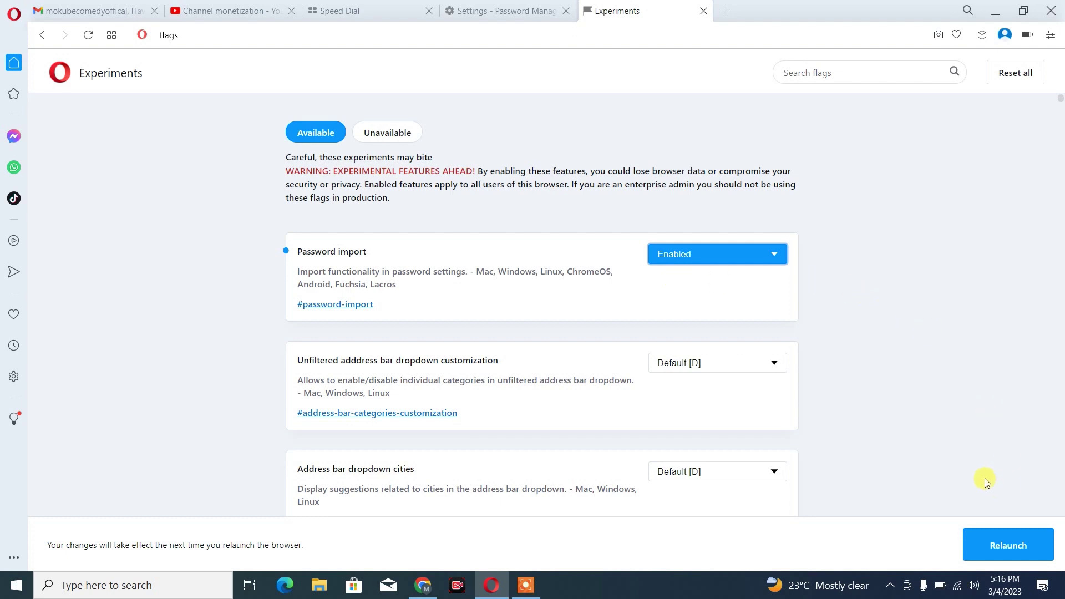
left_click(1008, 546)
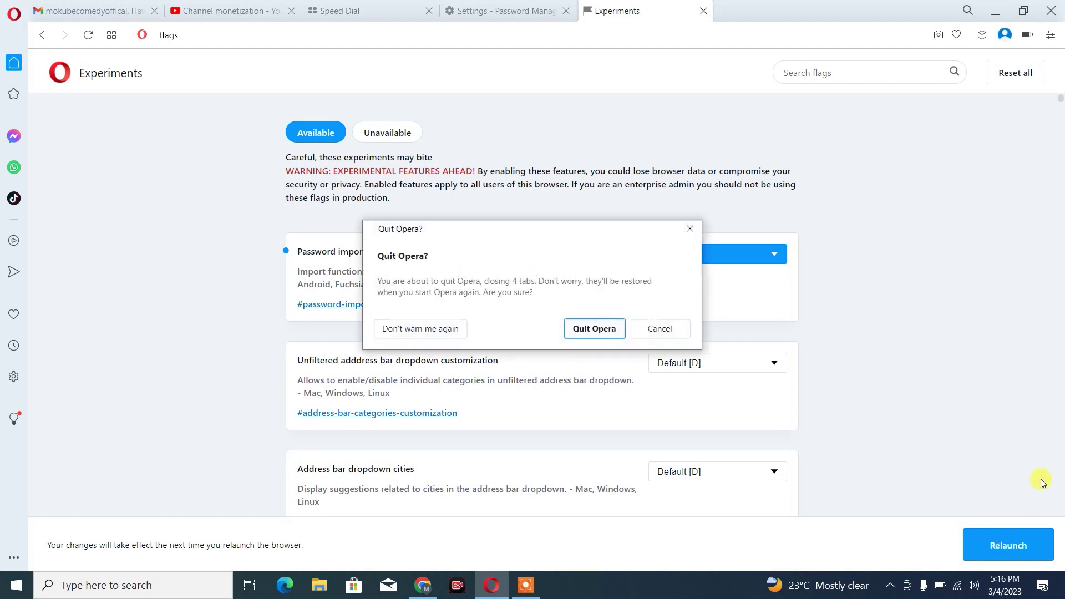
left_click(598, 328)
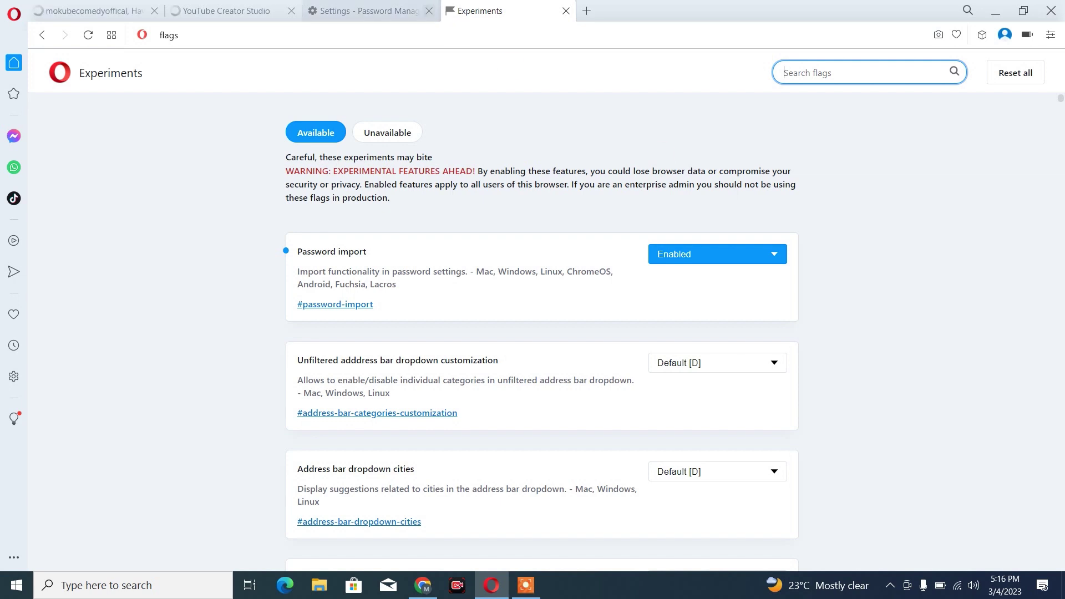
Import the 19 passwords from Desktop\Opera Passwords.csv and close the import result.
key("ctrl+shift+Tab")
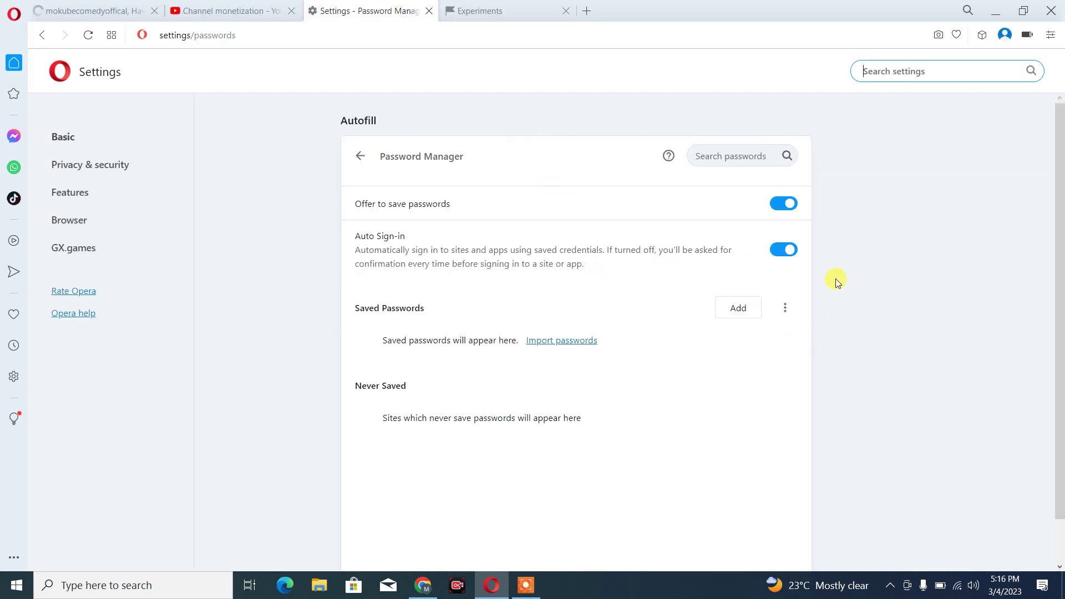
left_click(784, 307)
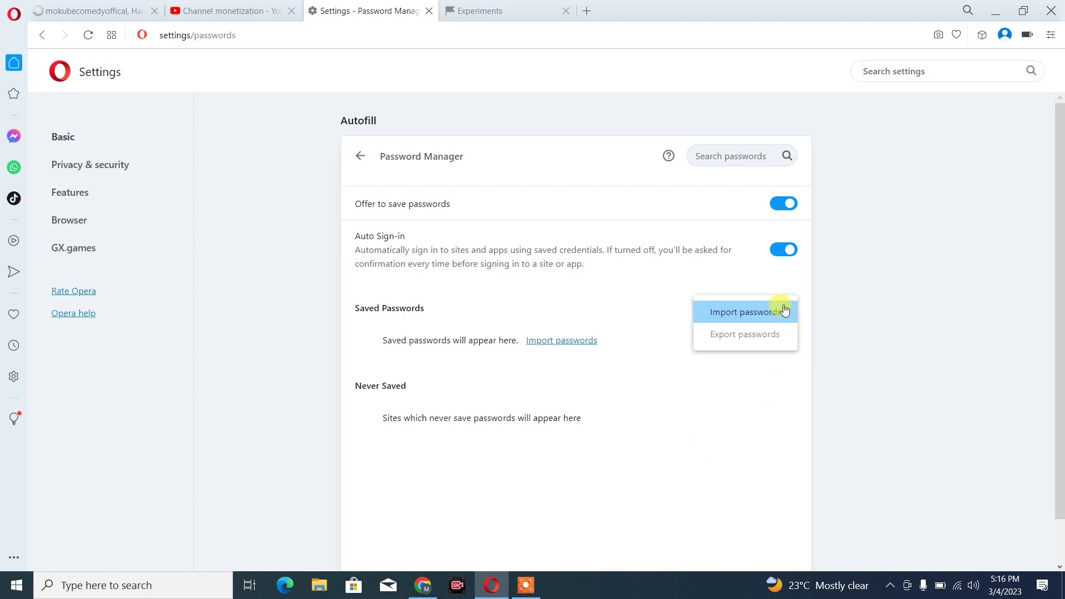
left_click(736, 315)
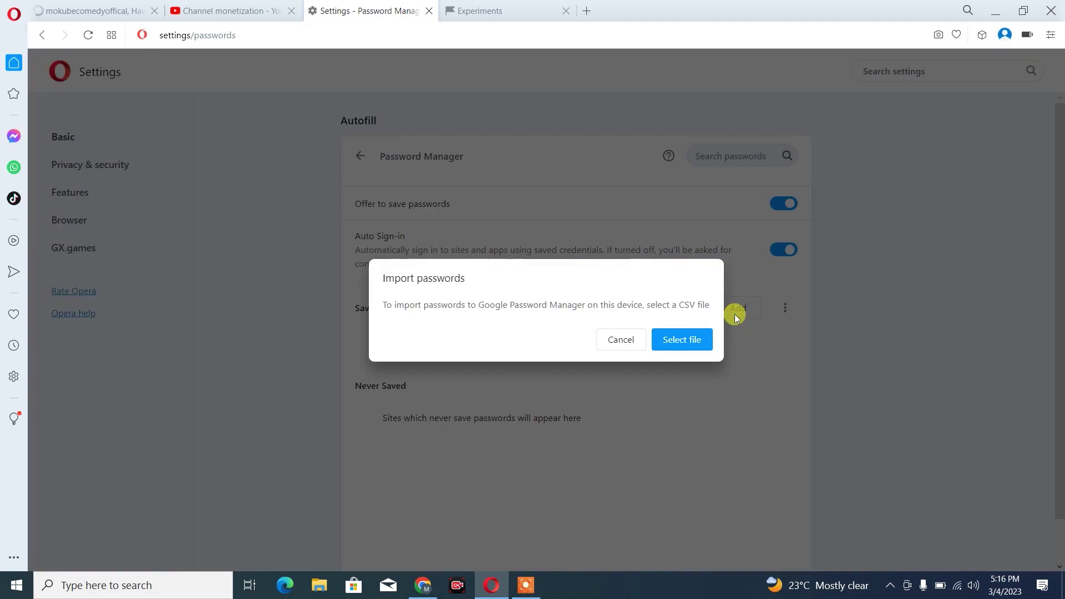
left_click(690, 341)
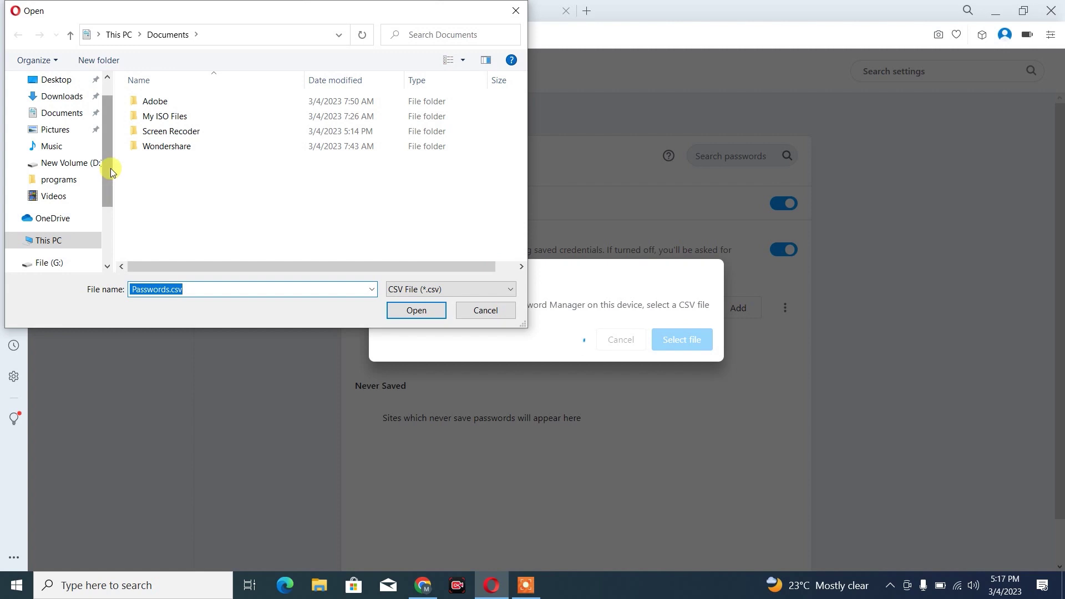
left_click_drag(111, 168, 108, 134)
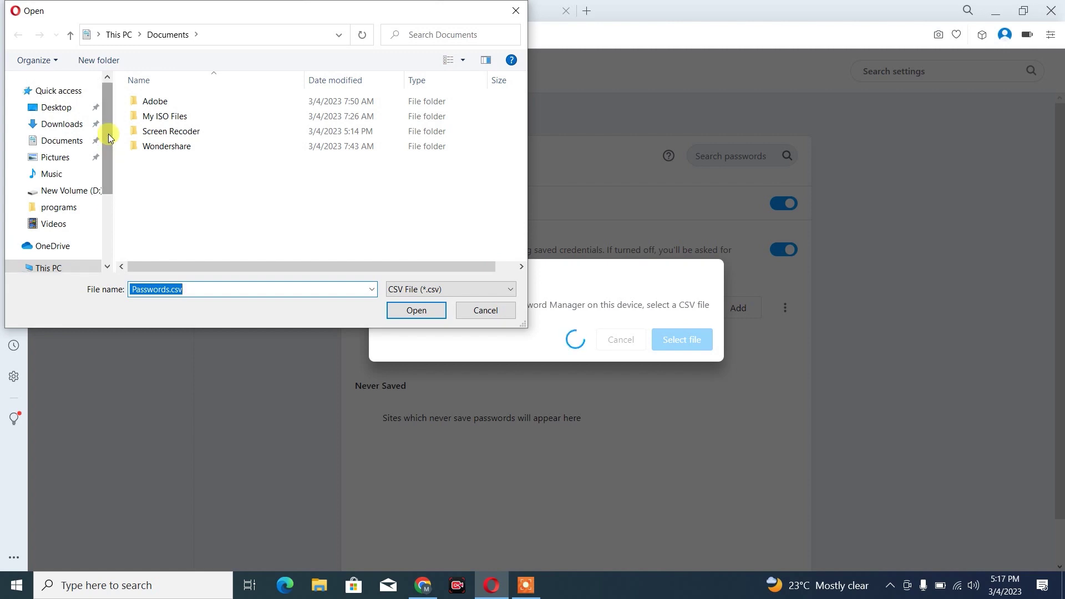
left_click(54, 107)
left_click(153, 205)
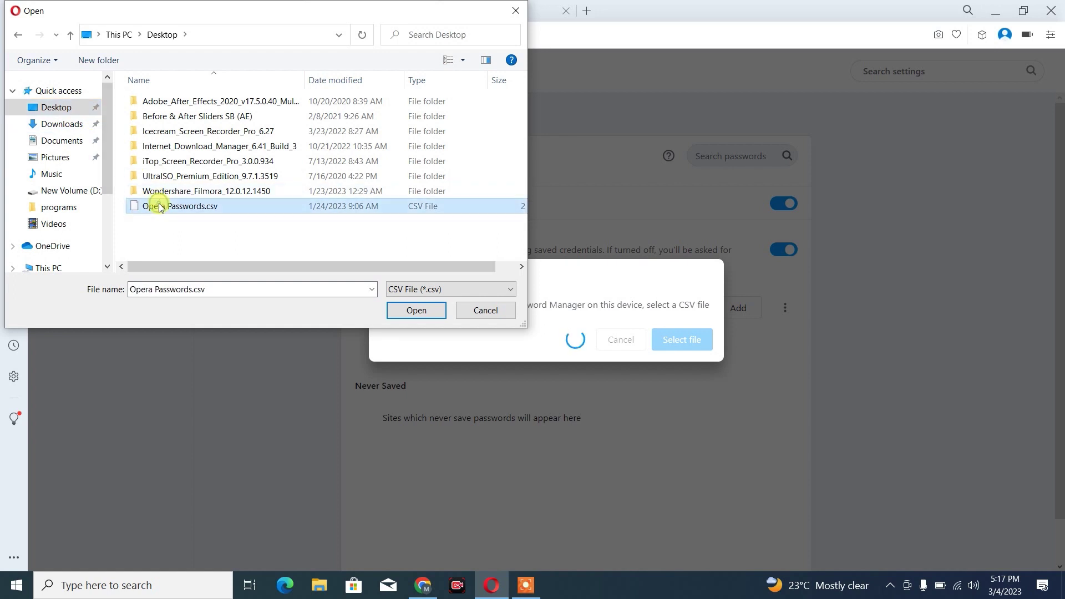
left_click(416, 310)
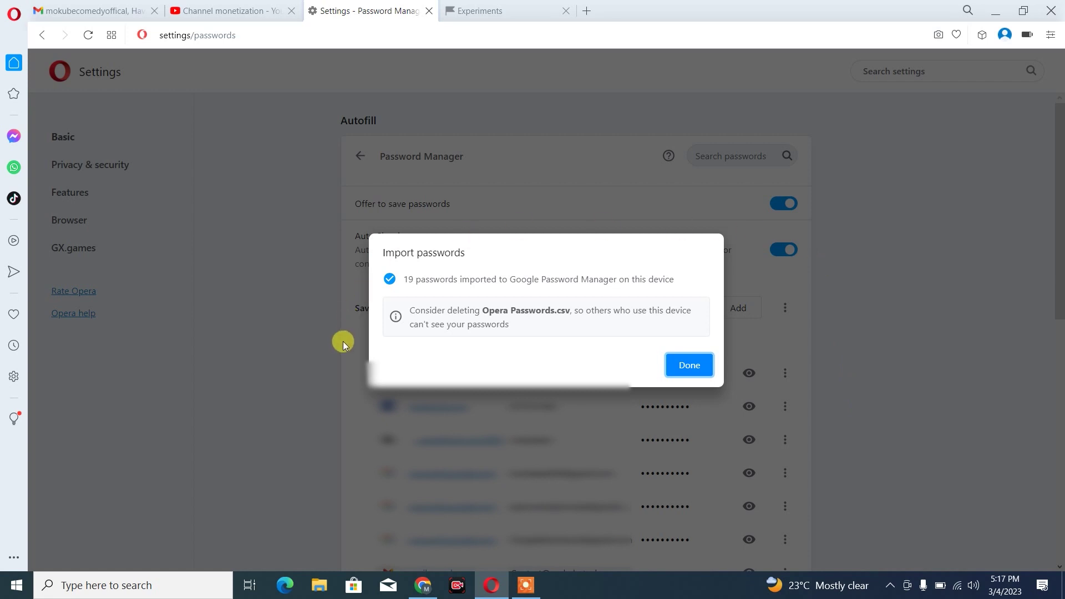
left_click(688, 366)
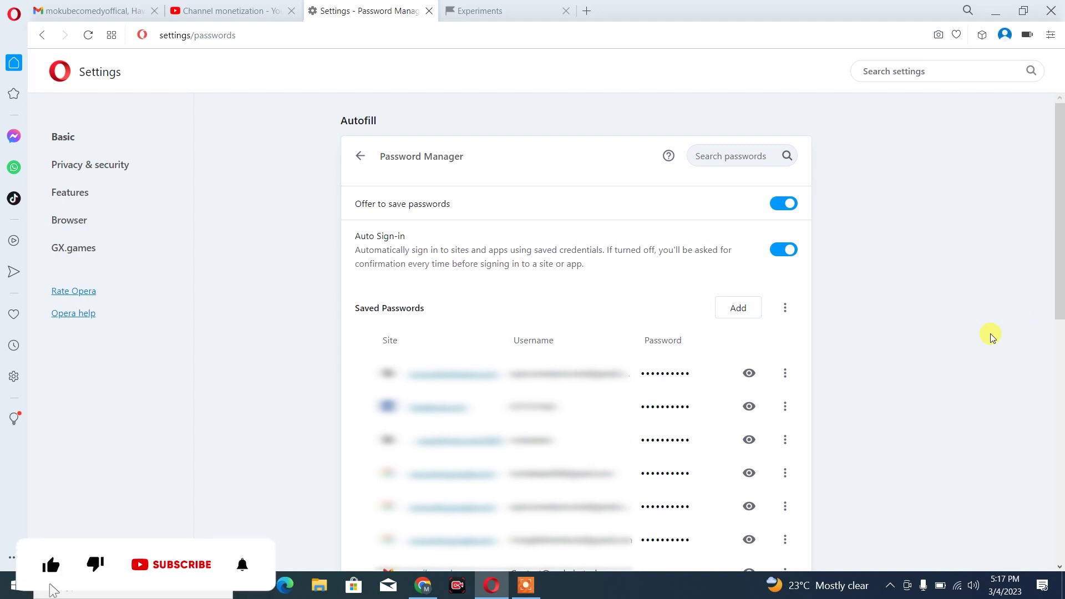
Export the passwords, authorizing with the Windows account password, as Documents\Opera Passwords.csv.
left_click(785, 309)
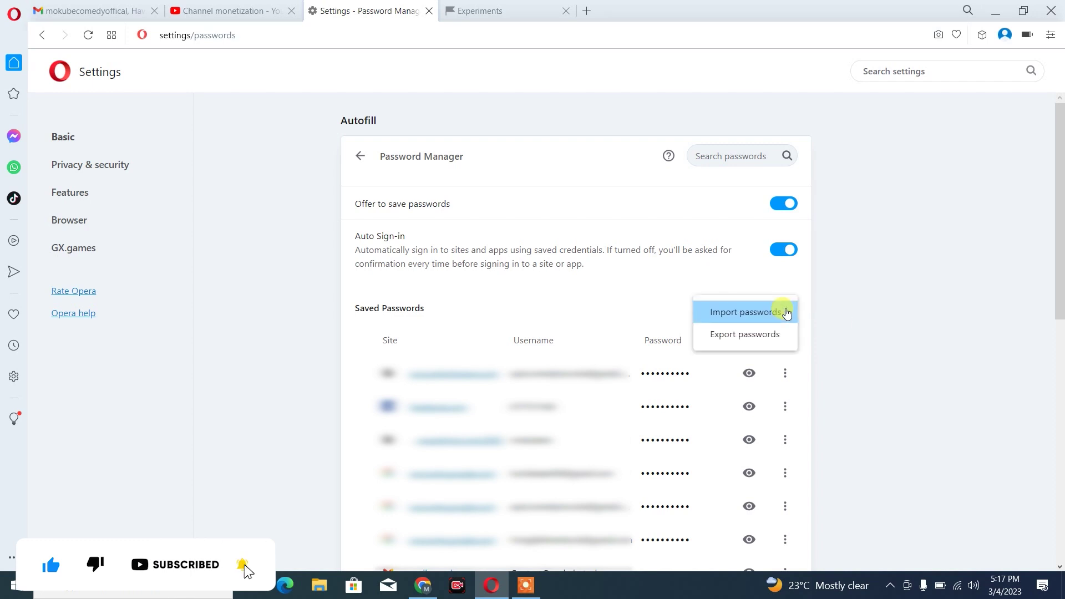
left_click(759, 334)
left_click(672, 346)
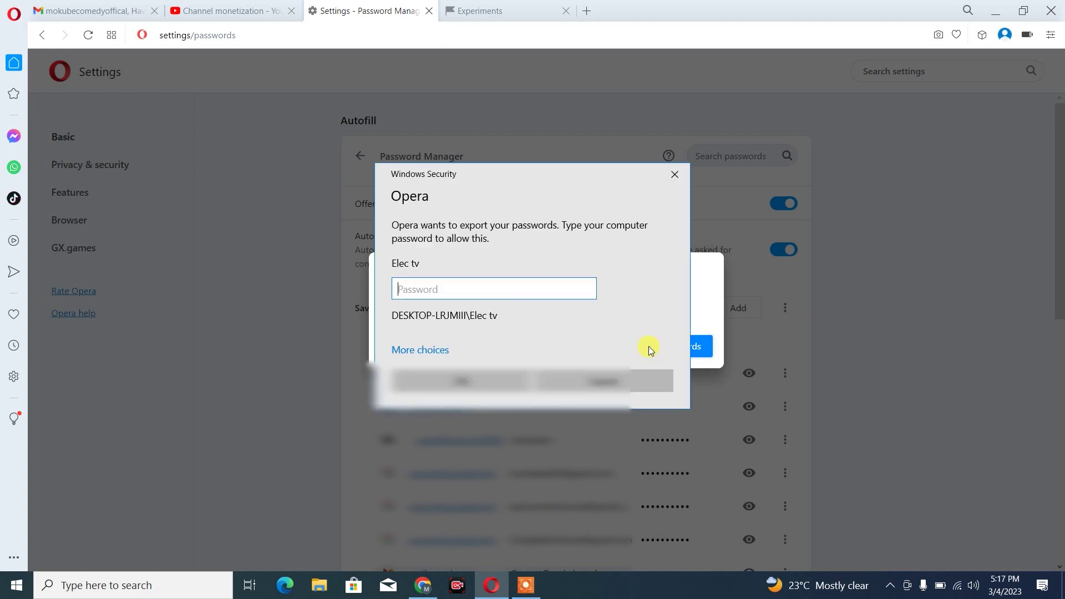
key("Caps_Lock")
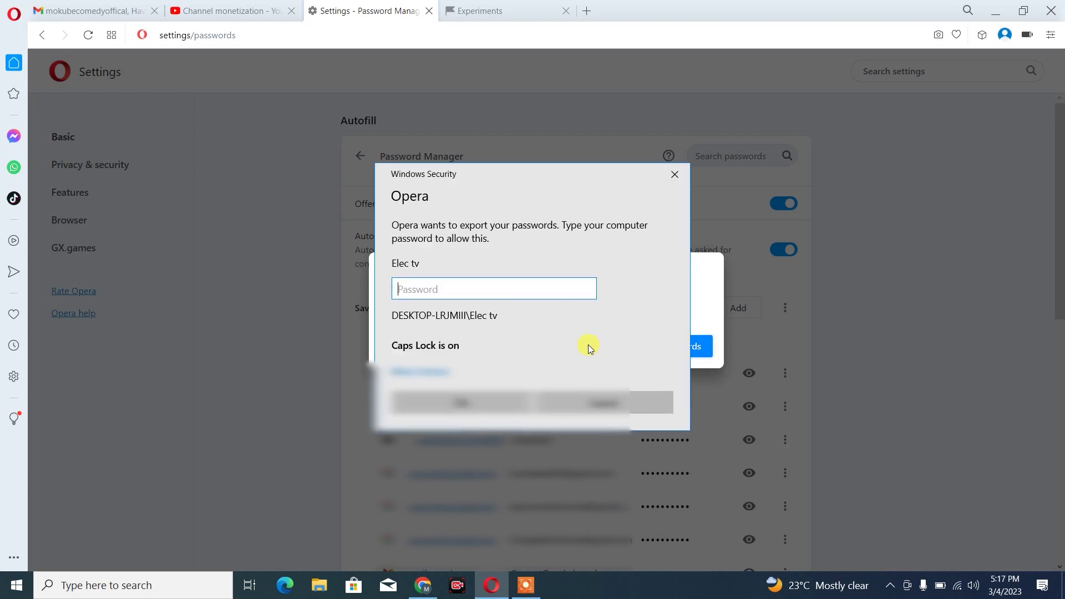
type("•")
key("Caps_Lock")
type("••••••••")
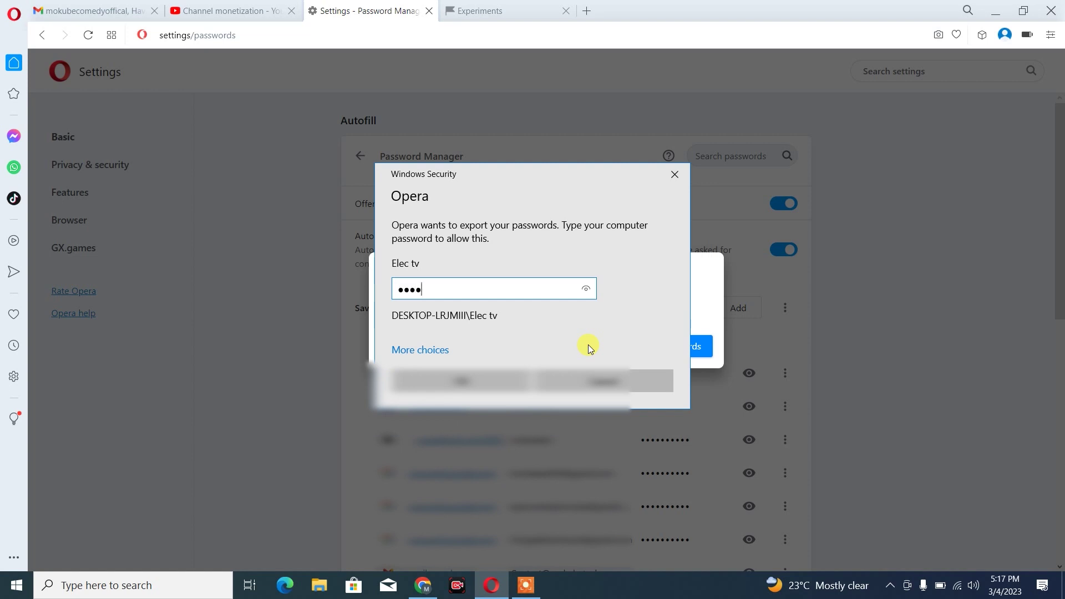
type("••")
key("Return")
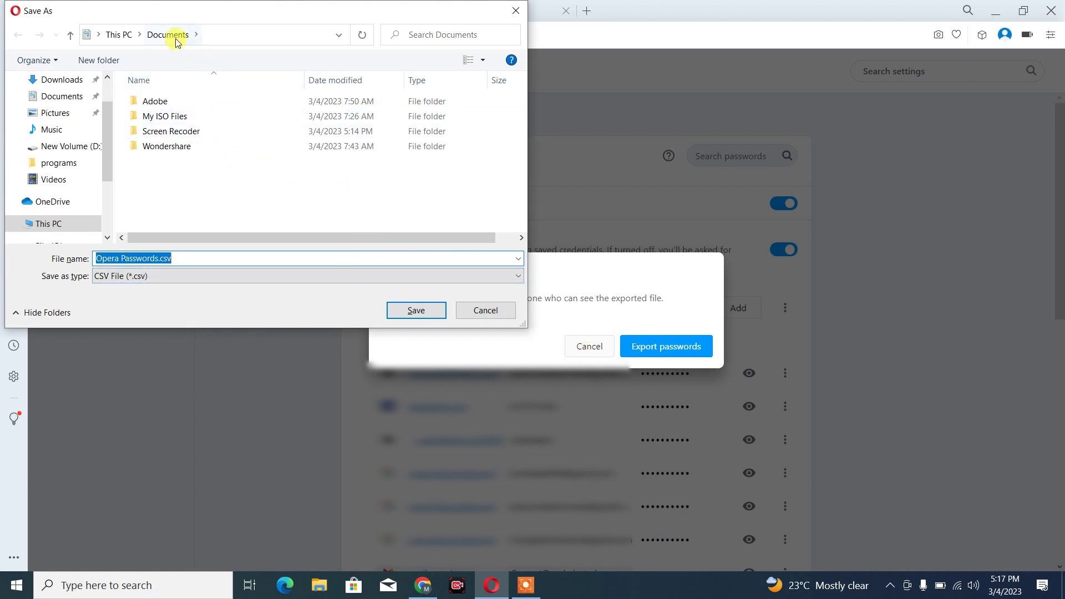
left_click(417, 311)
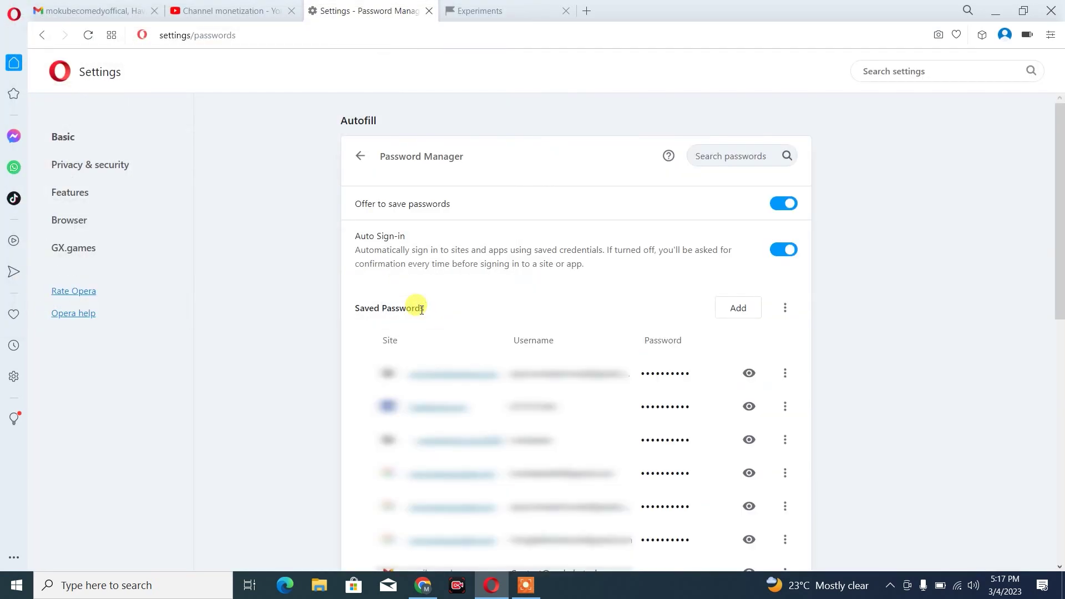
Open File Explorer on Documents to find the 2 KB Opera Passwords.csv.
left_click(321, 591)
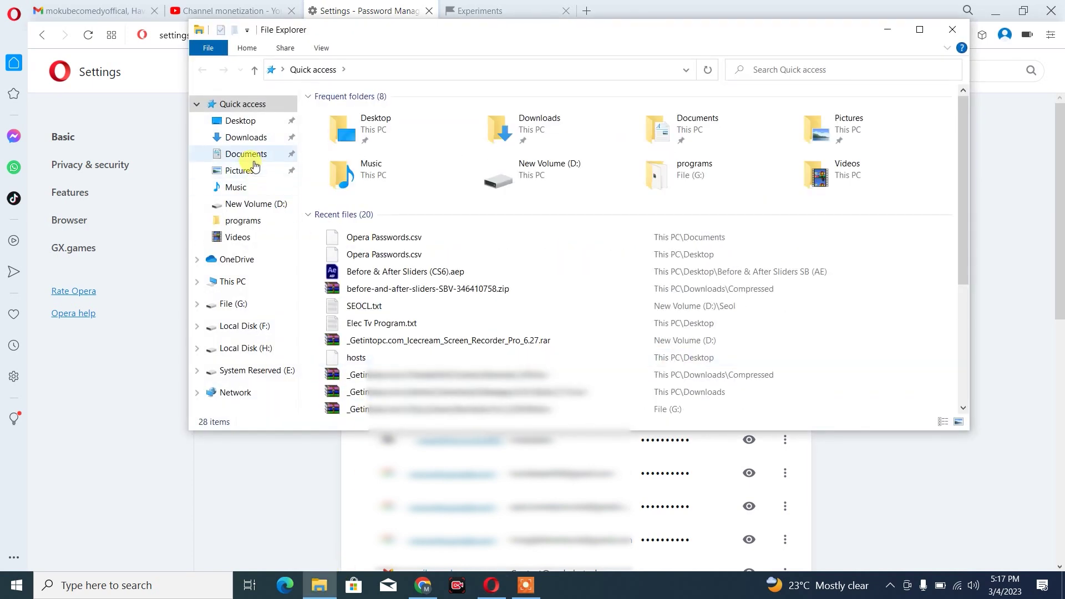
left_click(248, 155)
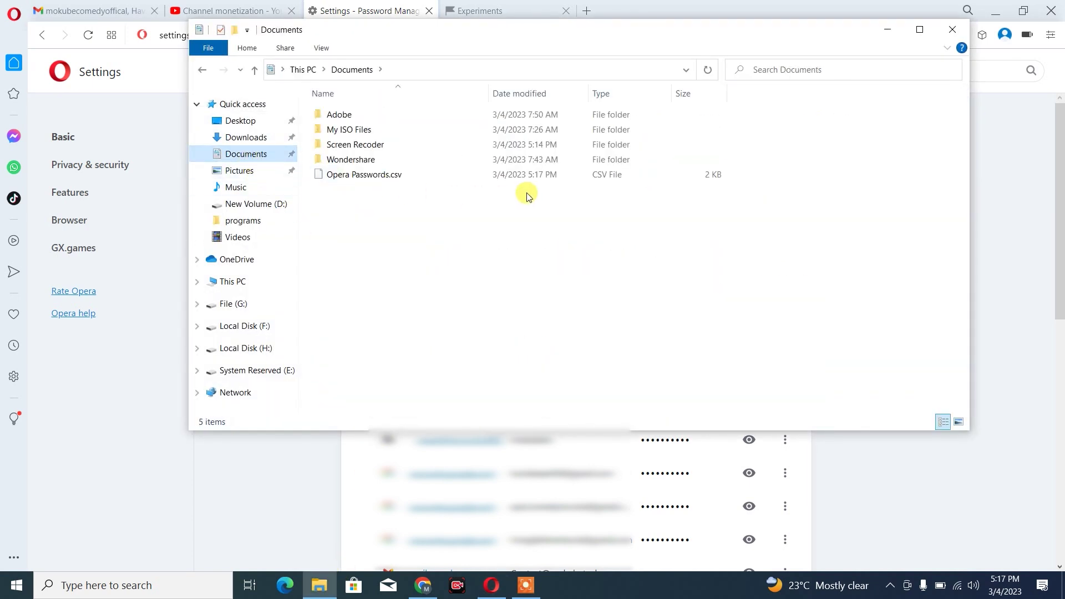